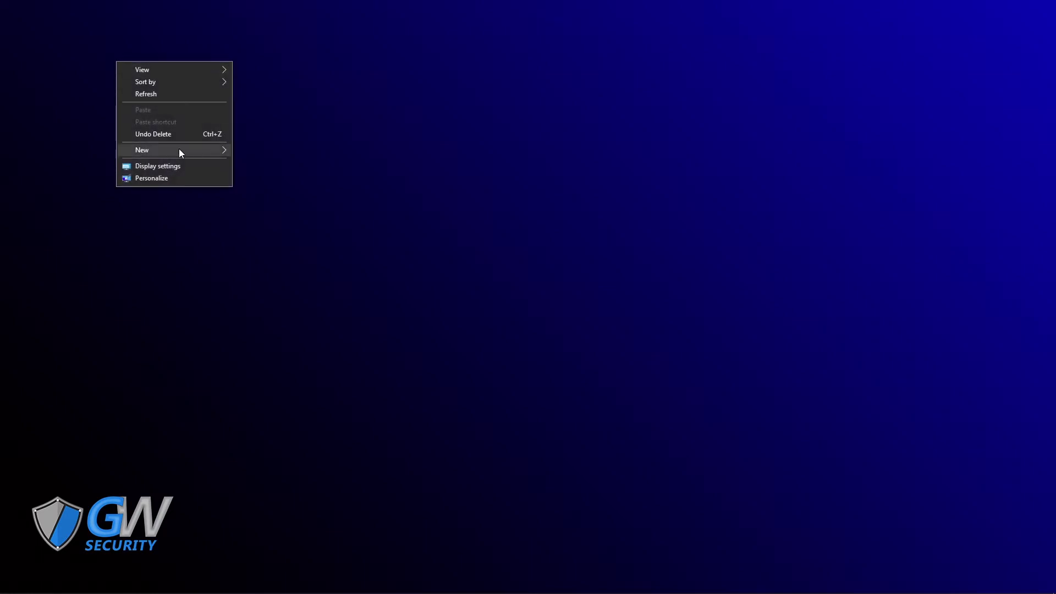
Step: Create a desktop folder named 'NVR Downloads' and move it to the top-left corner
mouse_move(159, 150)
click(259, 151)
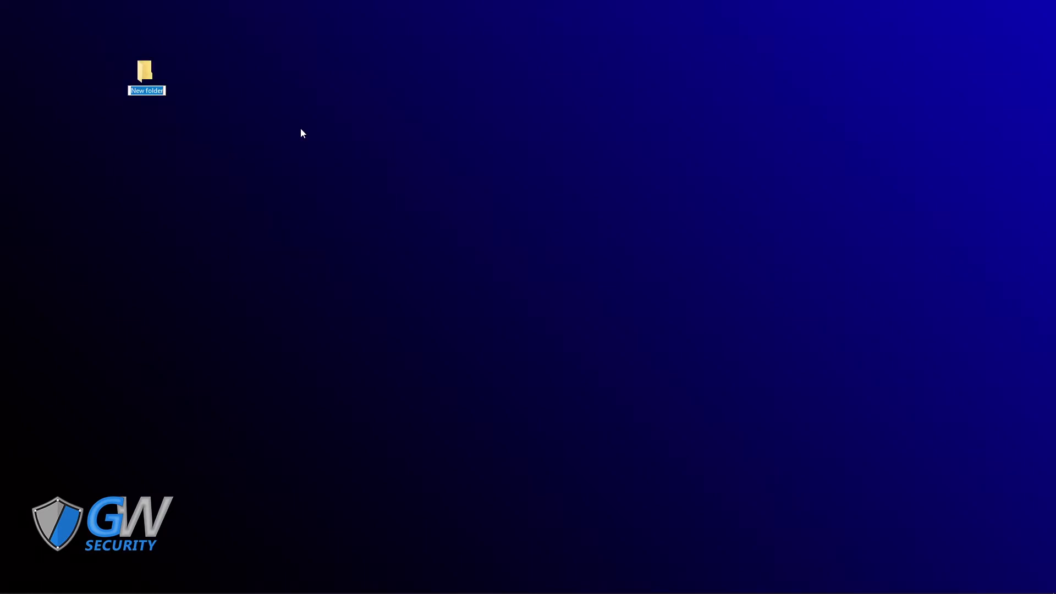
text(NVR Download)
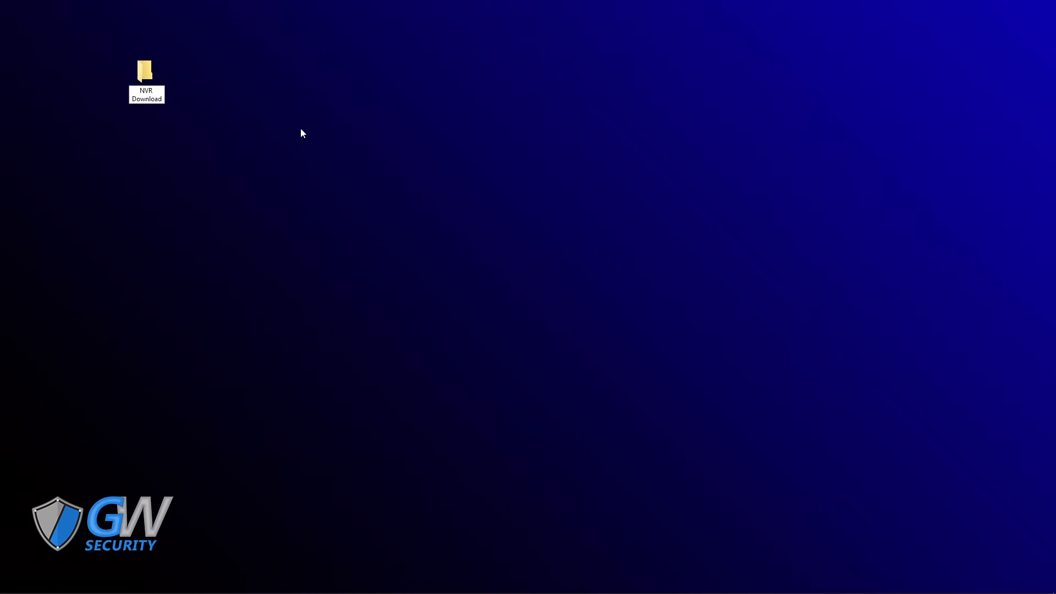
text(s)
key(Return)
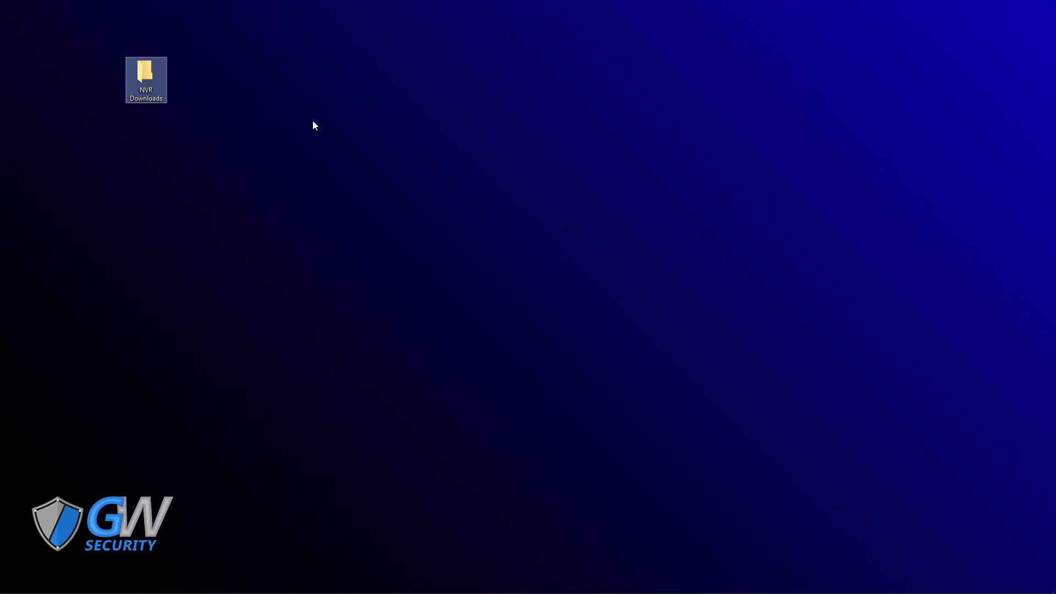
drag(150, 77, 25, 22)
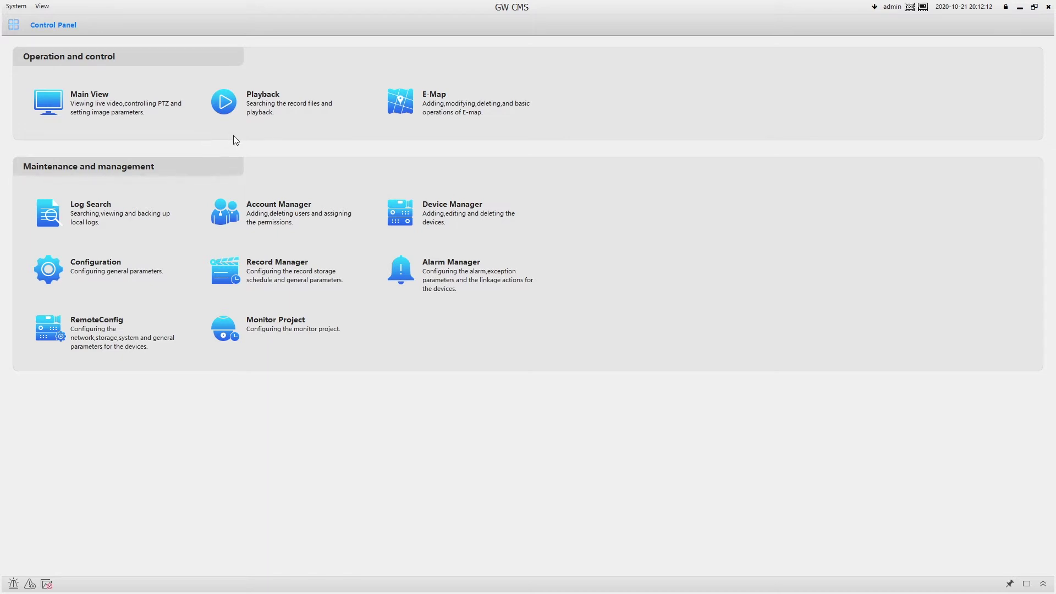
Step: In Configuration, set the record path to the desktop's NVR Downloads folder
click(122, 272)
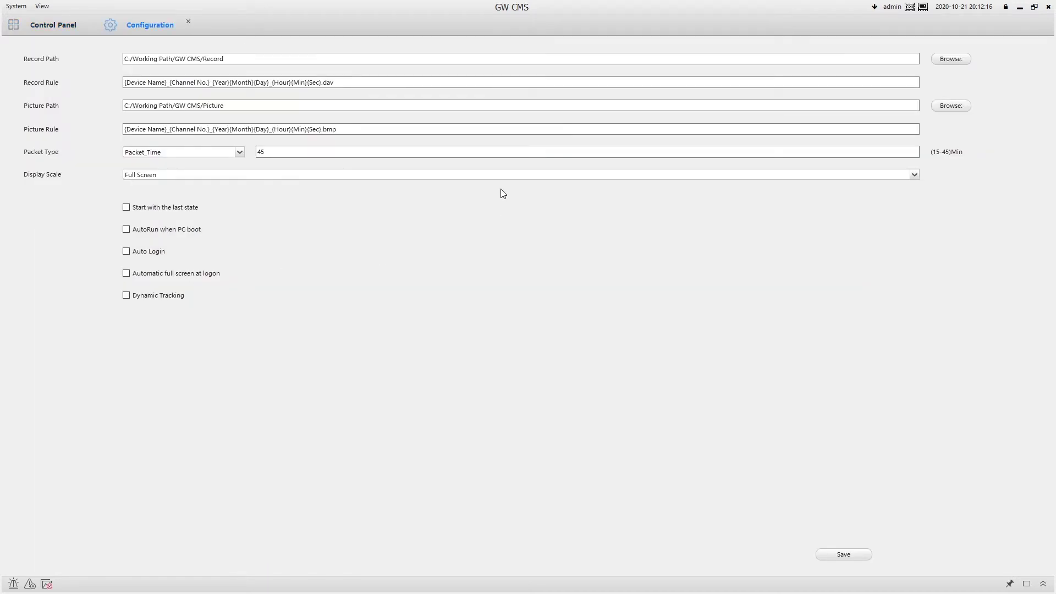
click(950, 60)
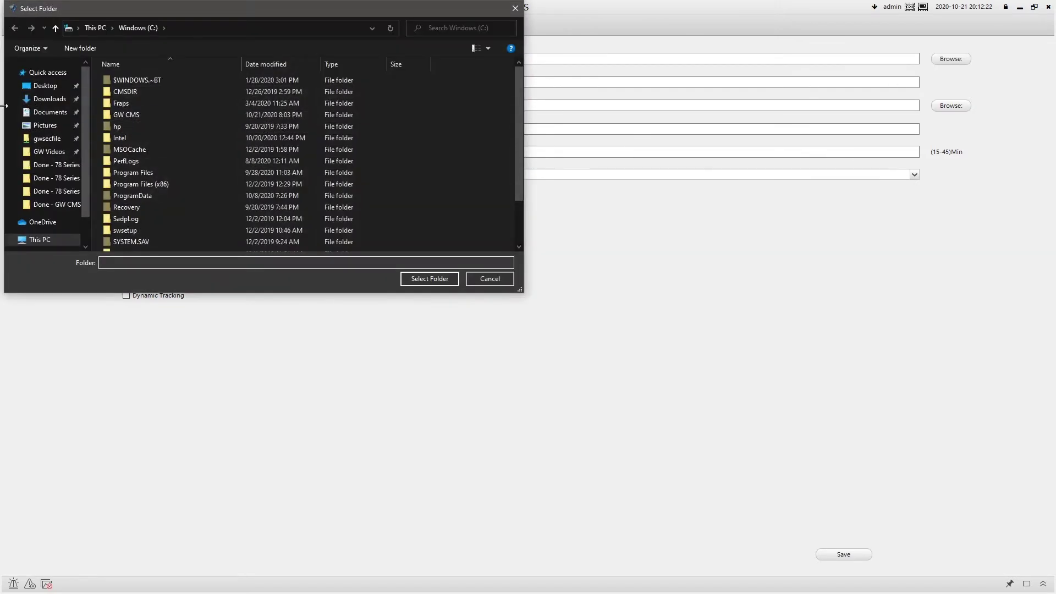
click(46, 86)
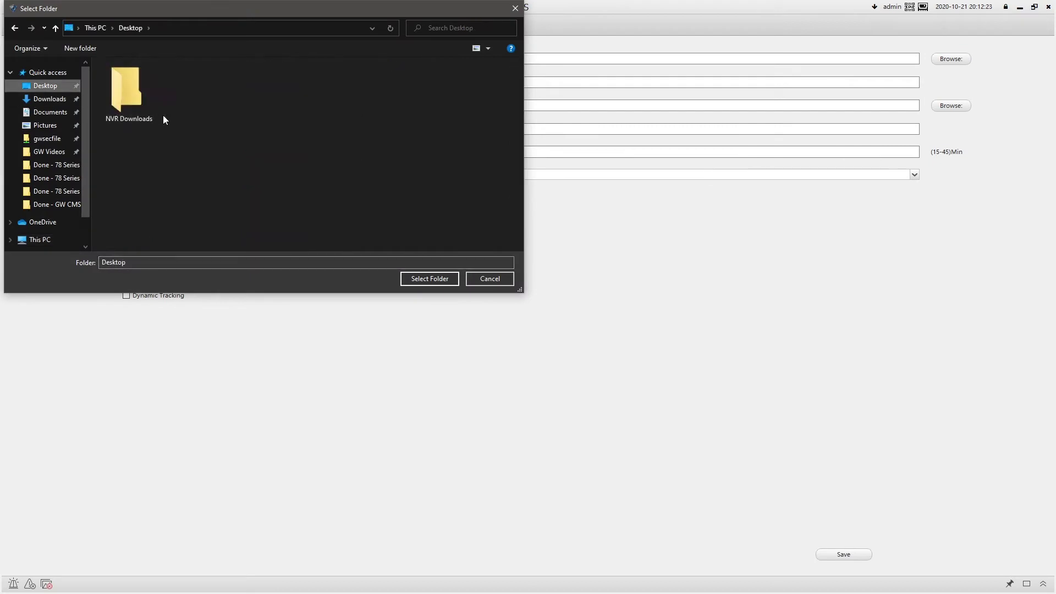
click(127, 98)
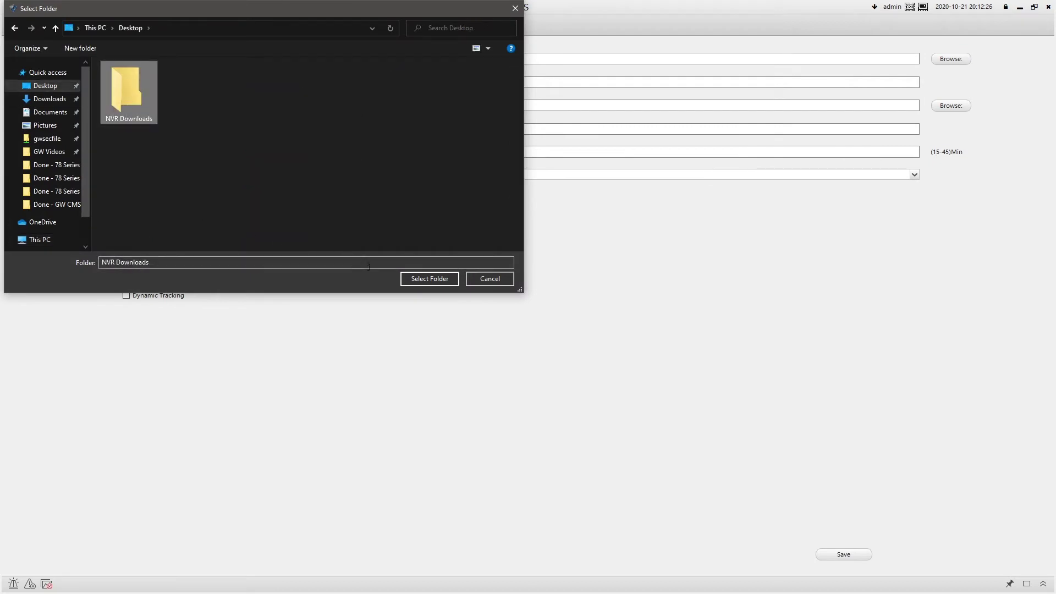
click(413, 278)
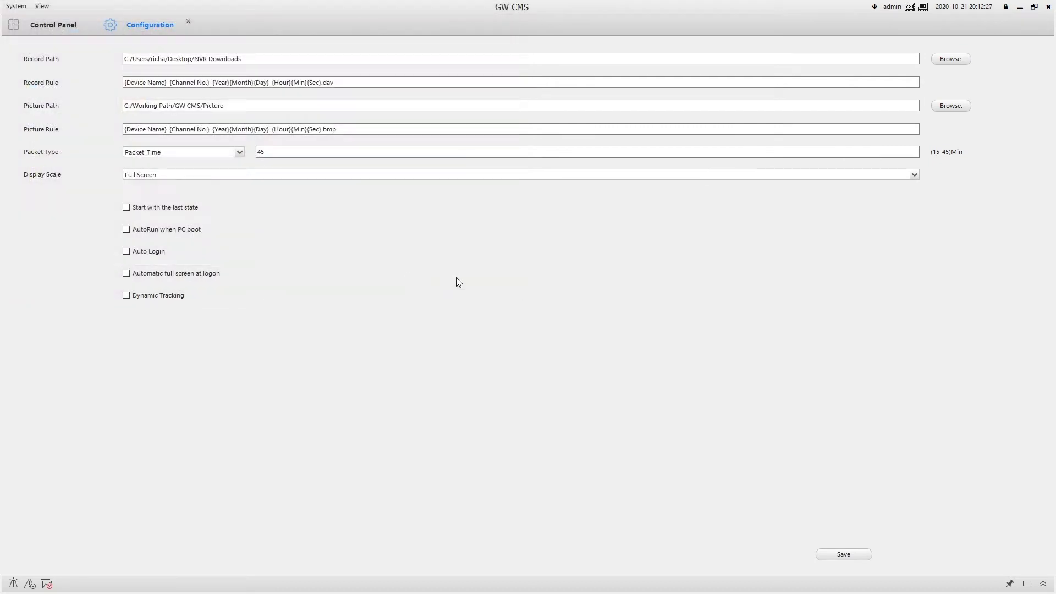
Step: Set the picture path to NVR Downloads too, save the configuration, and close it
click(938, 106)
click(47, 88)
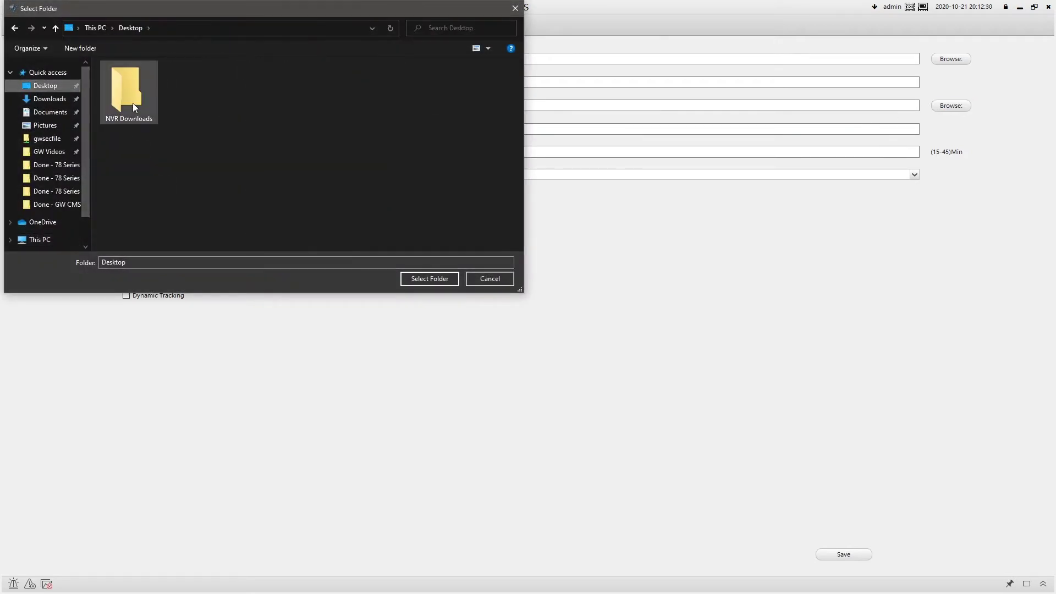
click(128, 96)
click(443, 281)
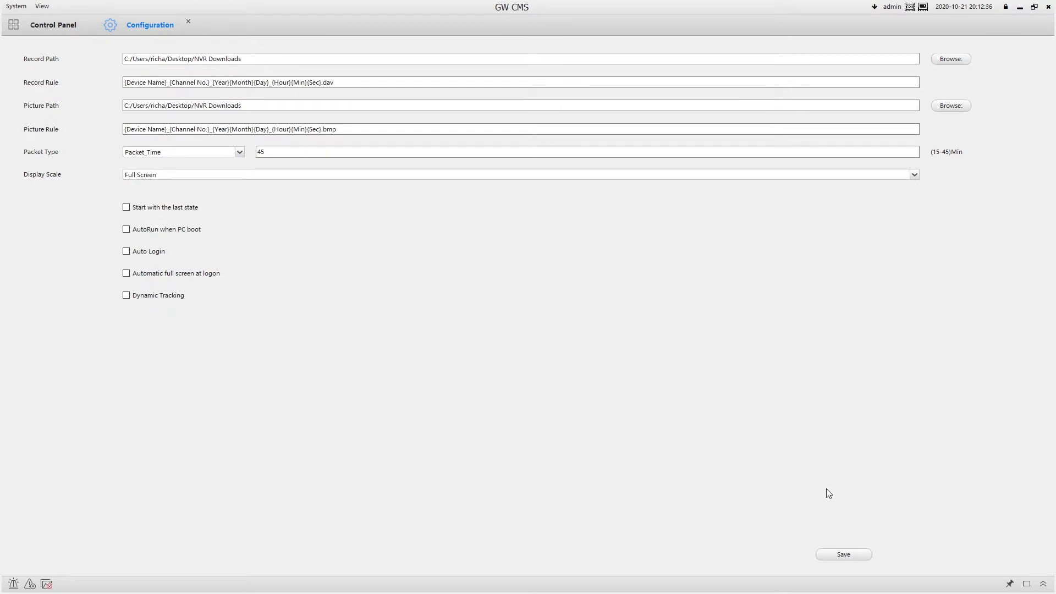
click(843, 553)
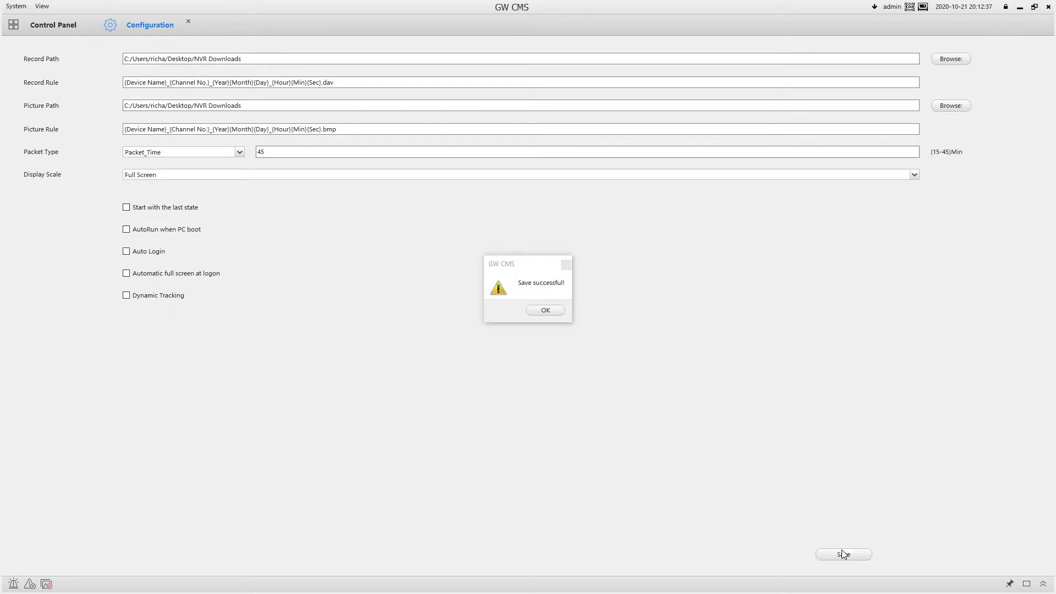
click(548, 311)
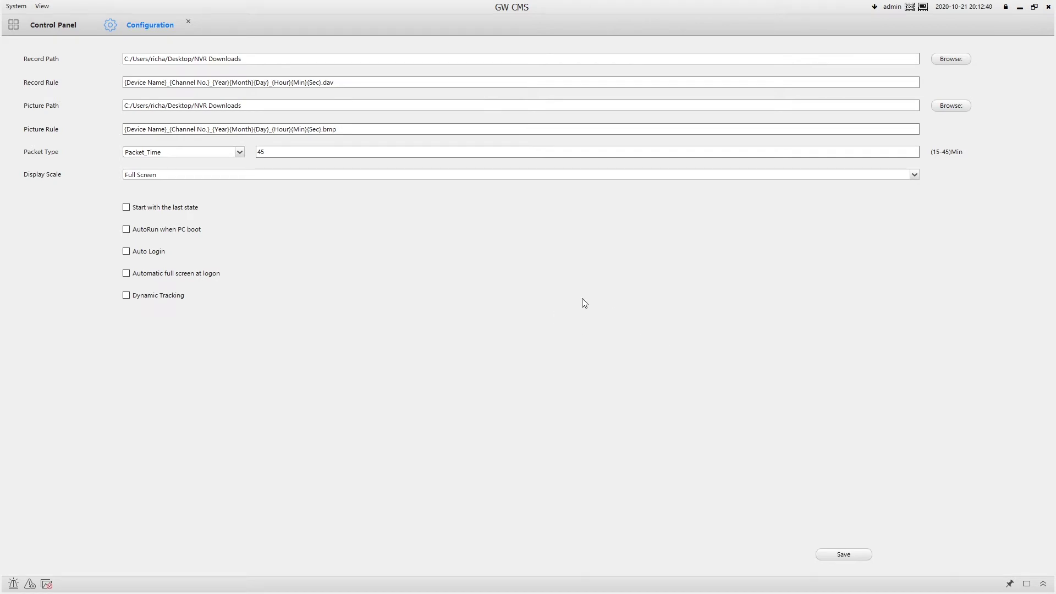
click(189, 22)
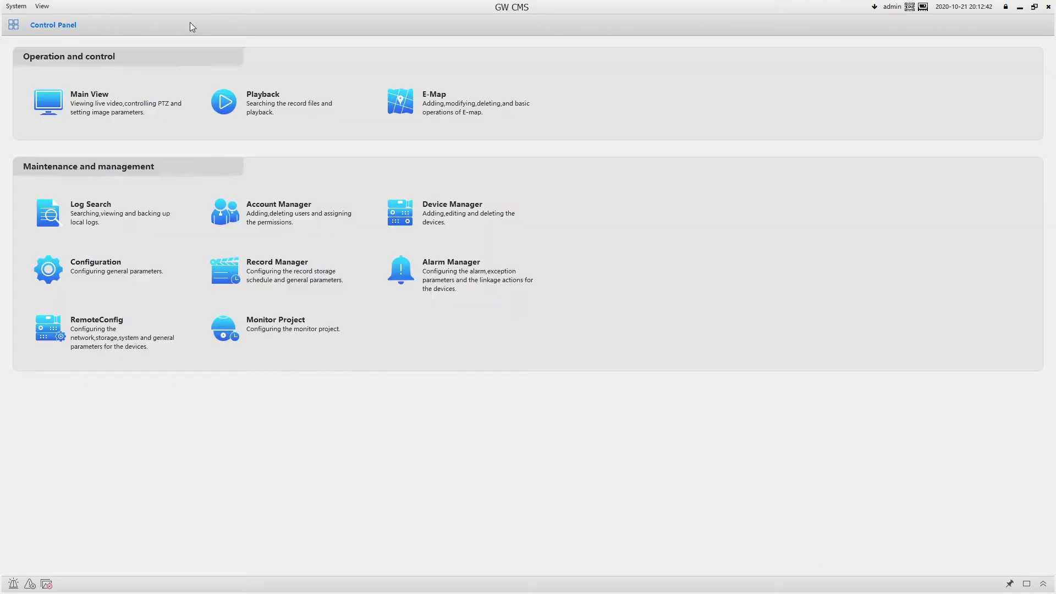
Step: In Playback, select recordings 2 and 3 and pause the playing Garage clip
click(249, 97)
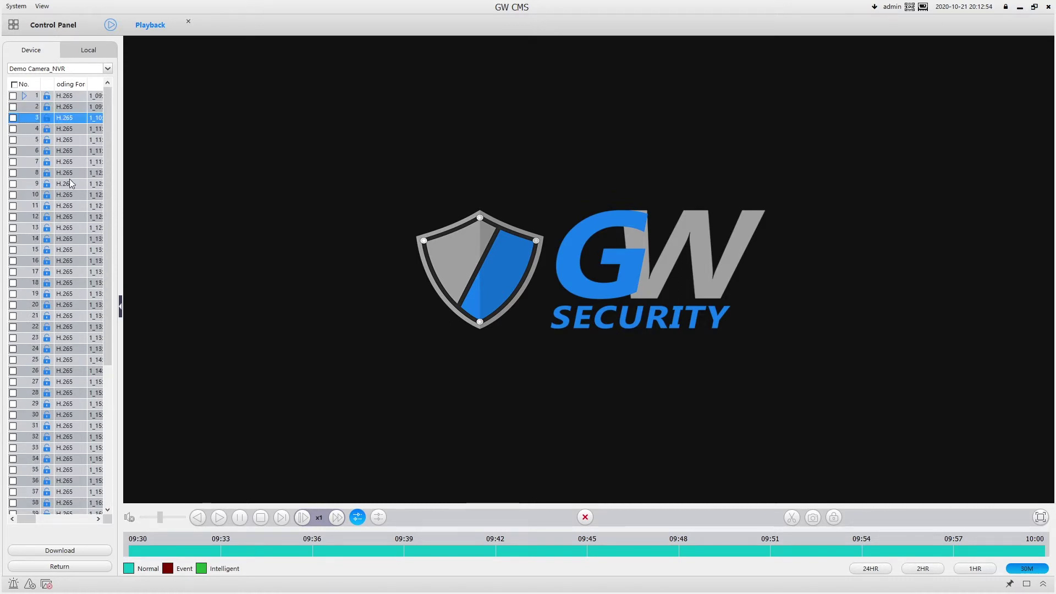
click(66, 110)
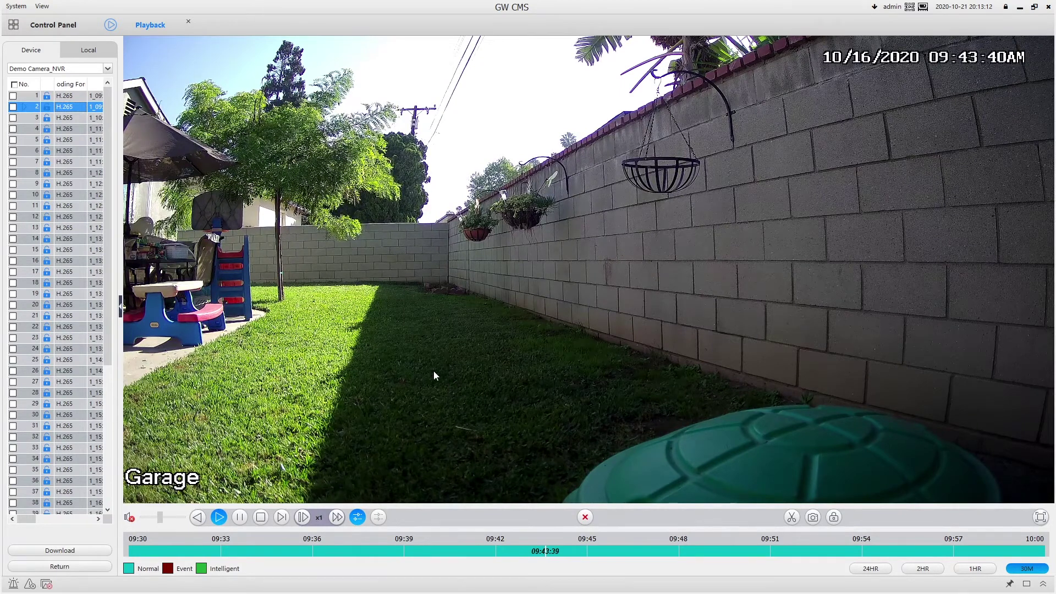
click(25, 117)
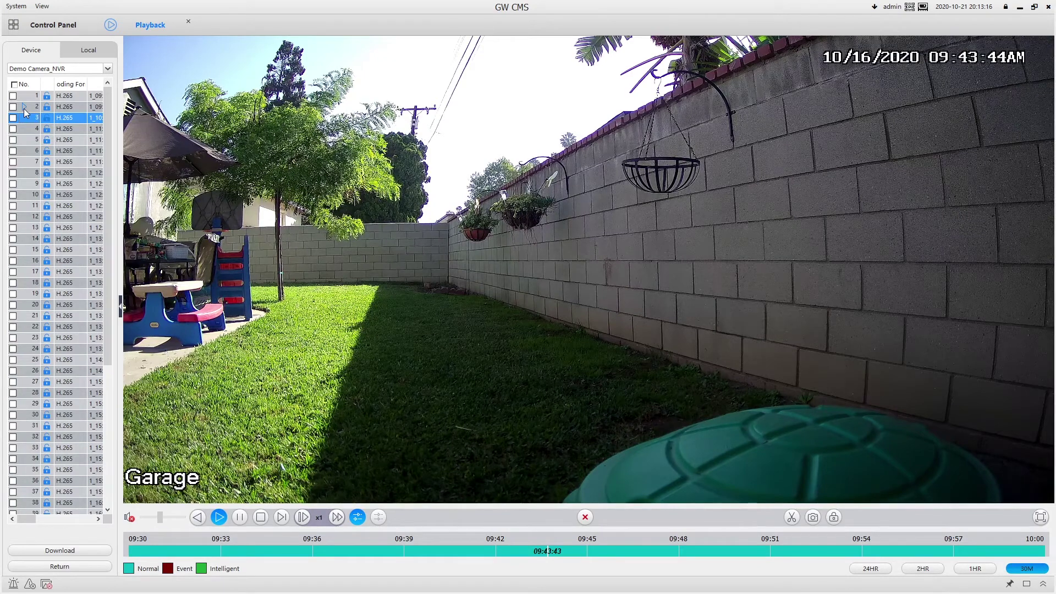
click(28, 108)
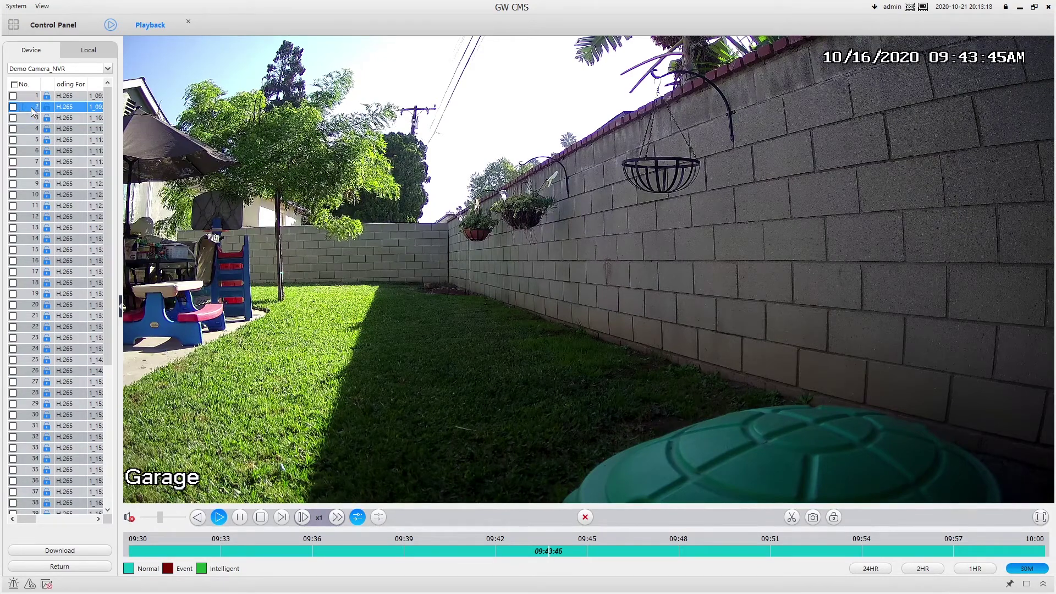
click(235, 517)
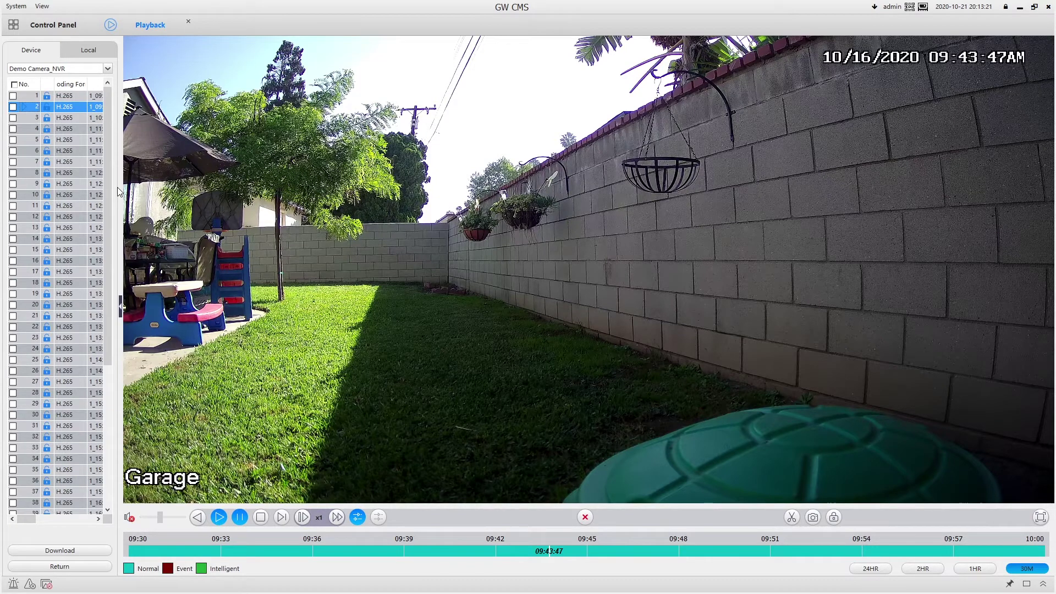
Step: Tick recordings 2, 3 and 4 for download and stop the Garage playback
click(12, 108)
click(13, 118)
click(12, 128)
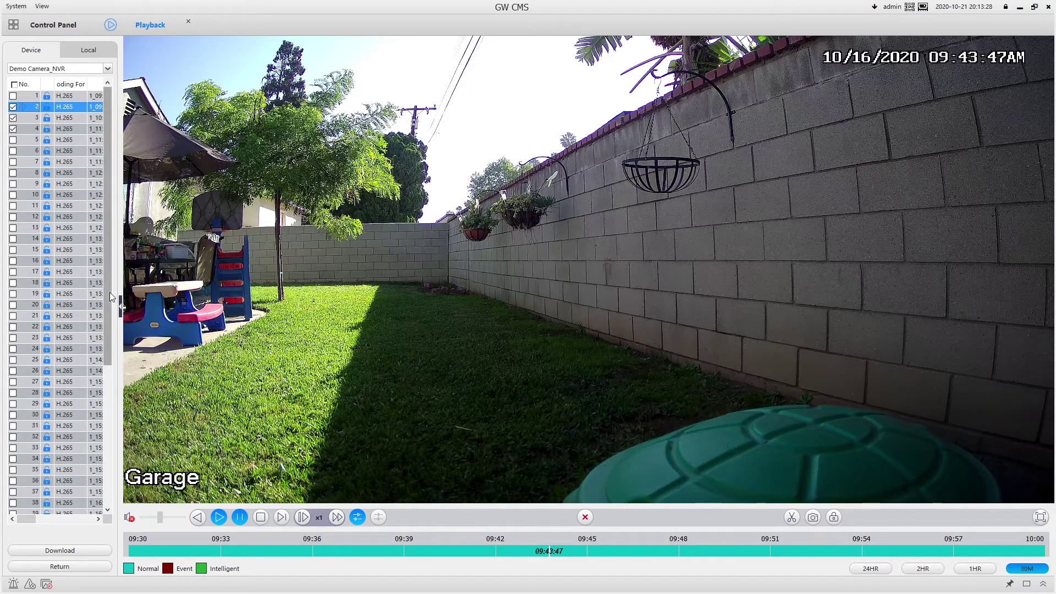
click(85, 552)
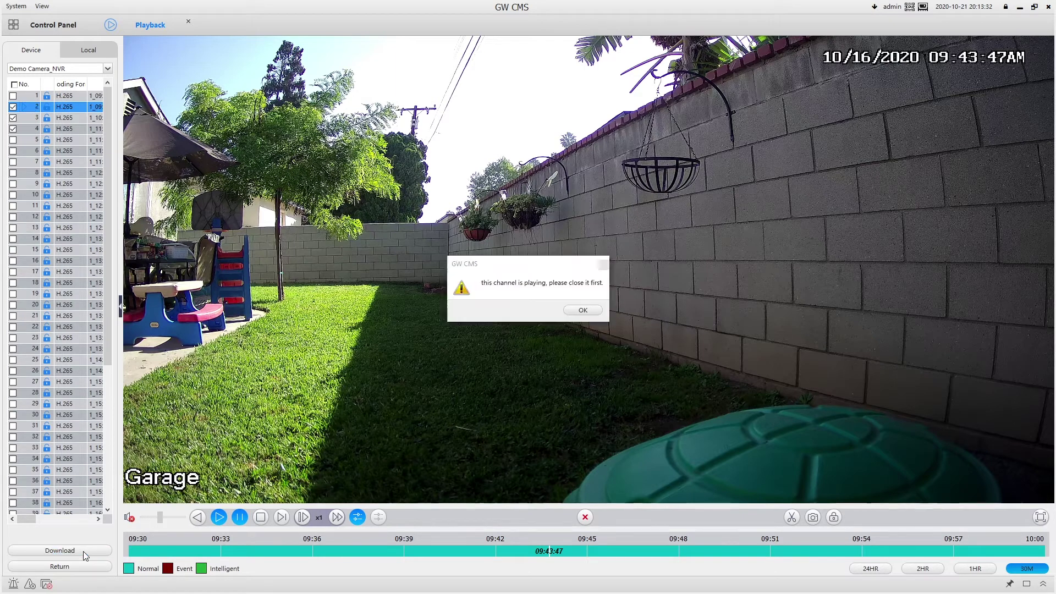
click(597, 311)
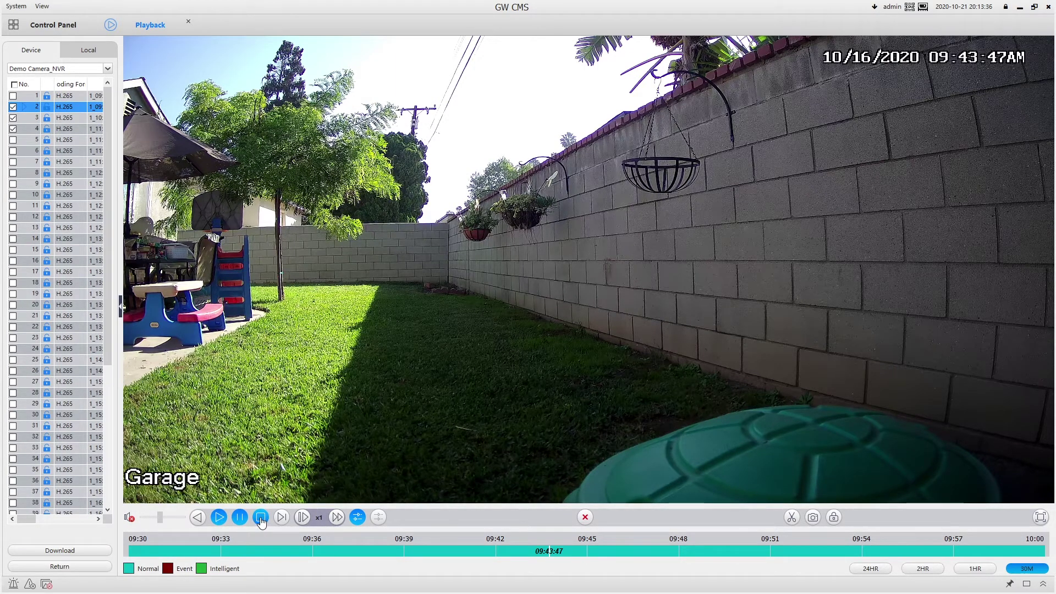
click(261, 518)
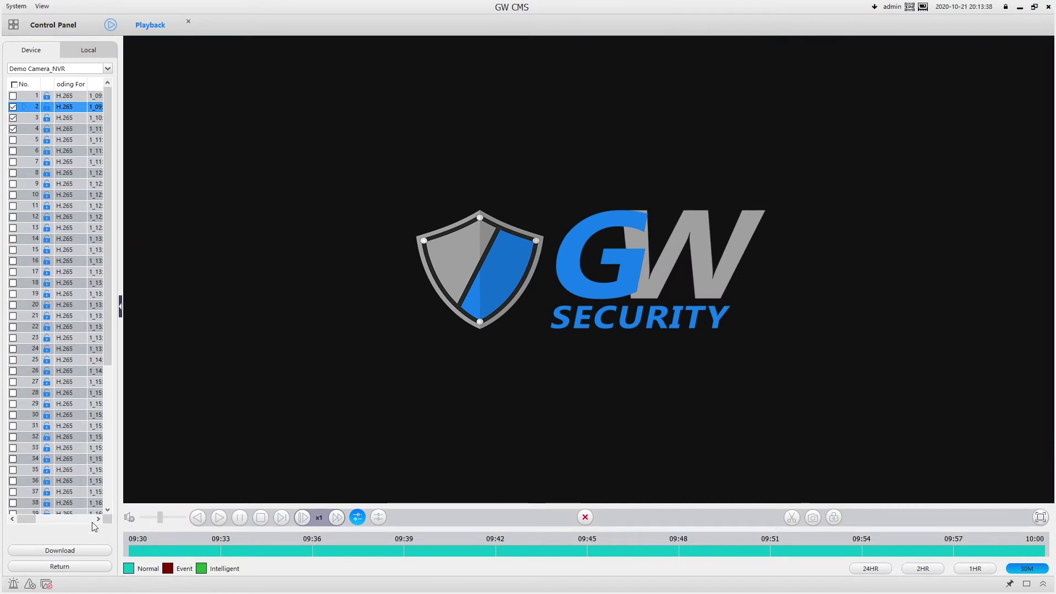
Step: Download the ticked recordings with Avi file format and check the download progress
click(89, 551)
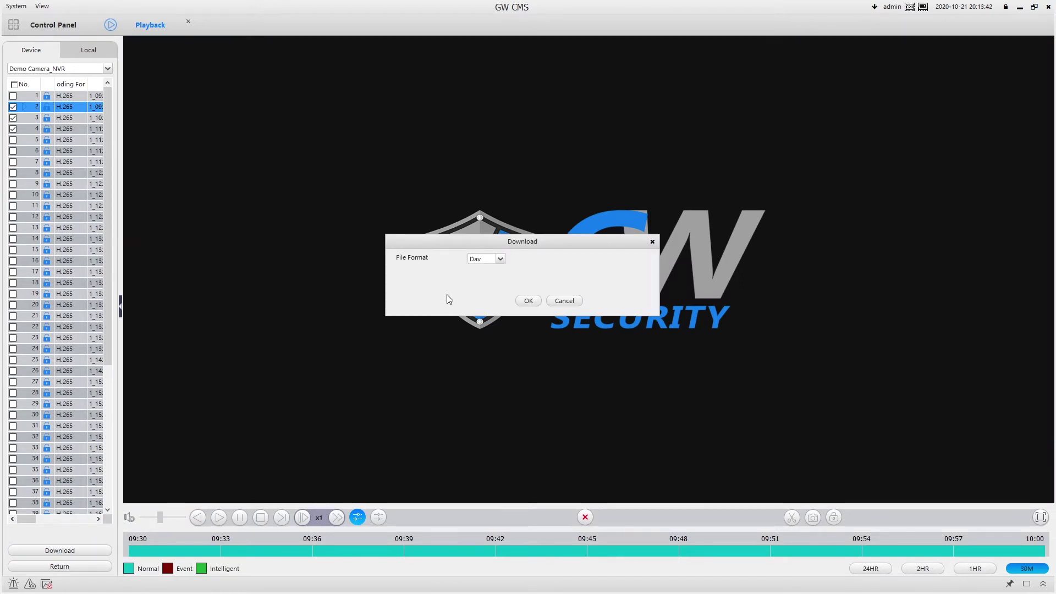
click(500, 259)
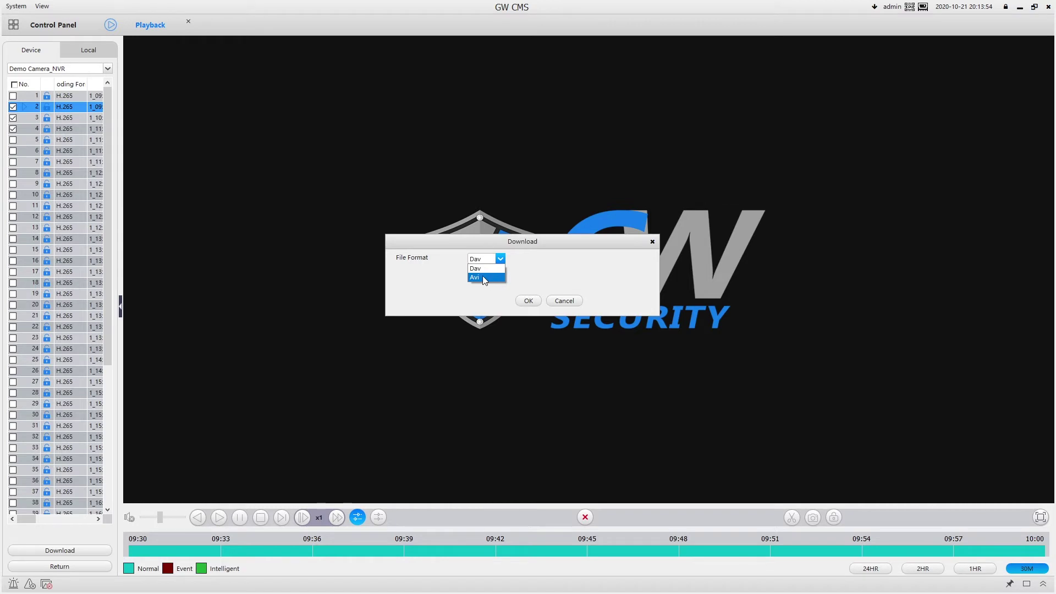
click(484, 278)
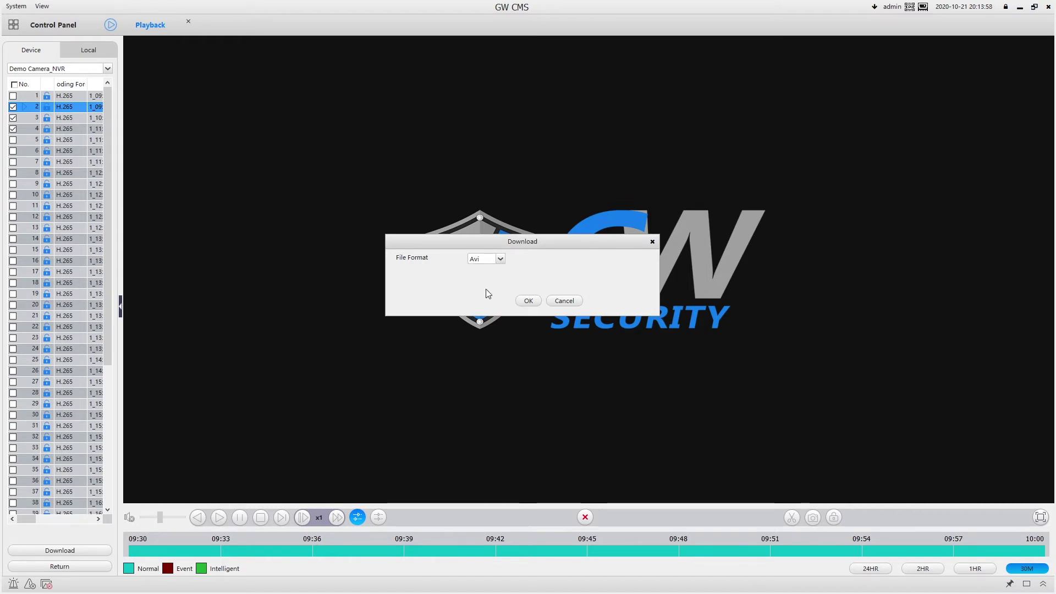
click(527, 300)
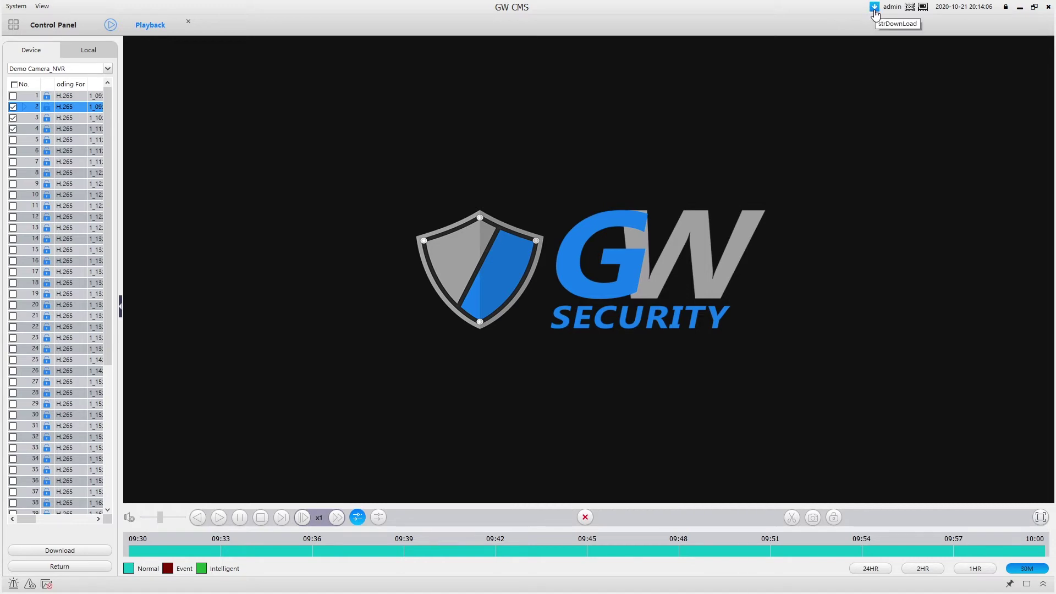
click(875, 7)
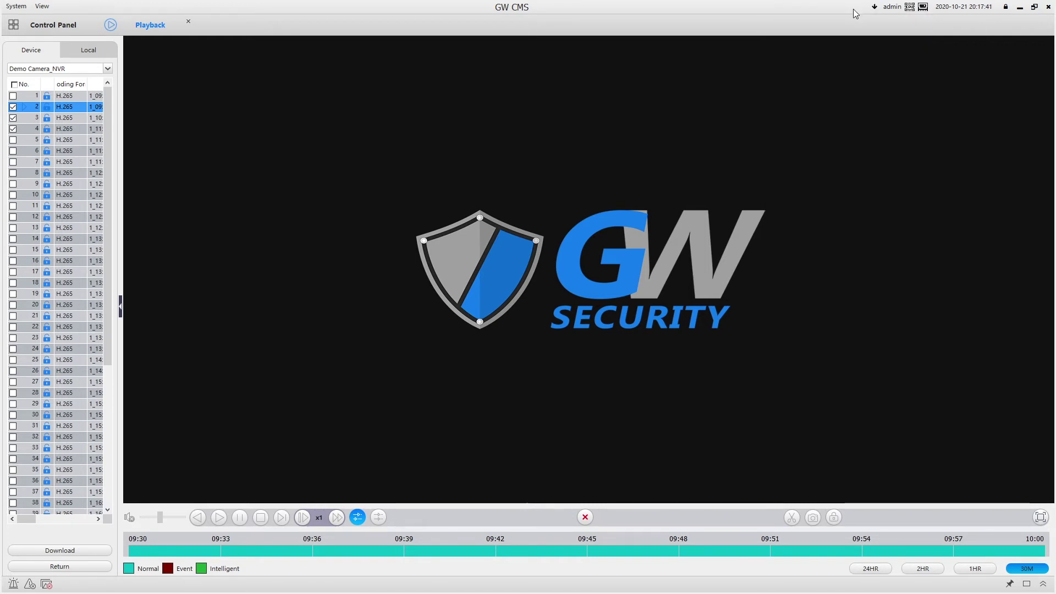
Step: Minimize GW CMS and browse to NVR Downloads › Download › NVR to find the .avi files
click(1018, 8)
double_click(20, 25)
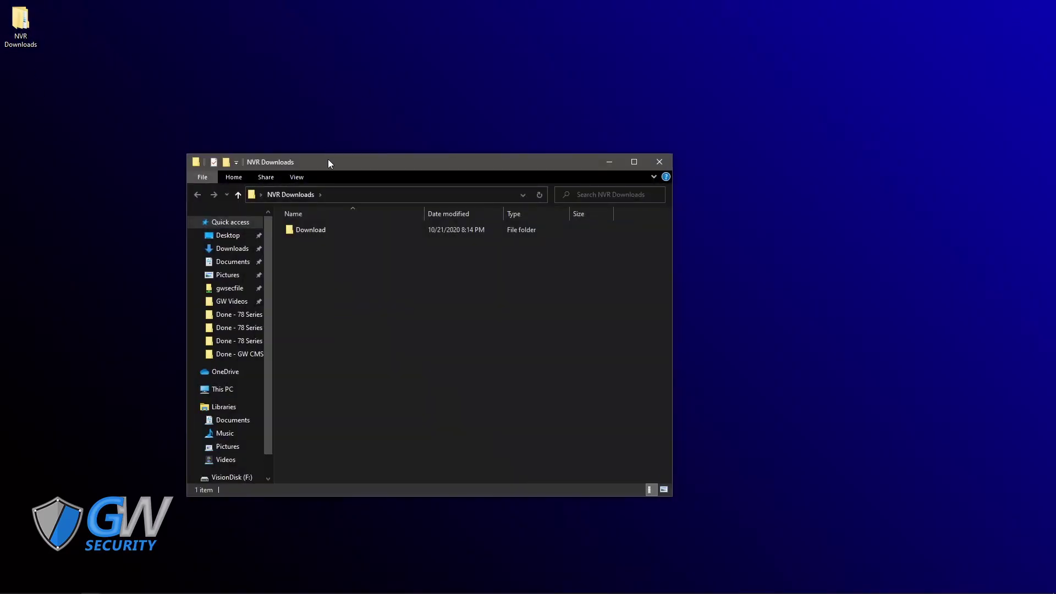
drag(328, 160, 314, 35)
click(301, 104)
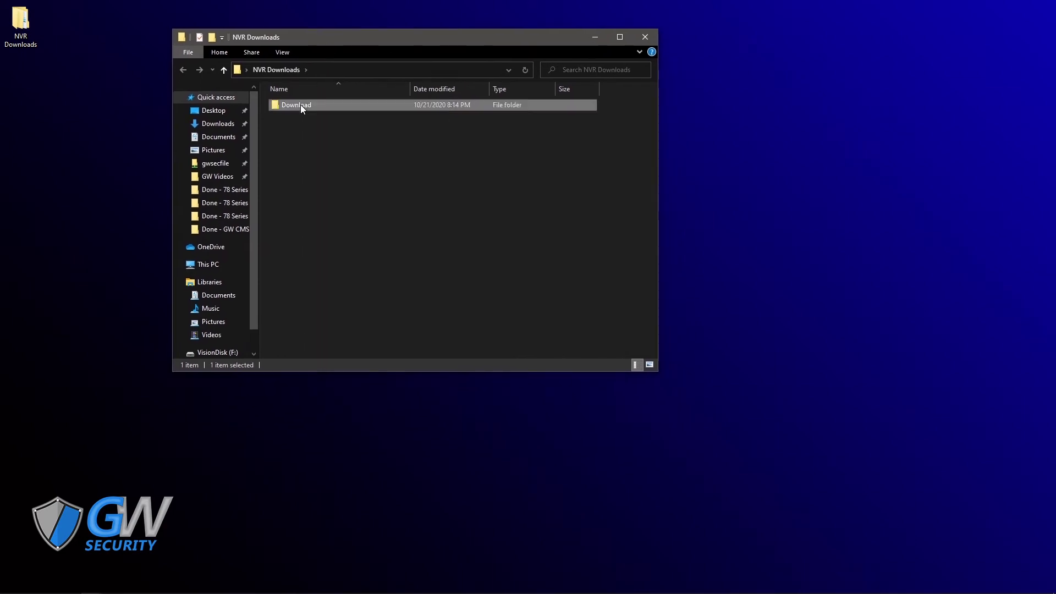
double_click(301, 109)
double_click(301, 105)
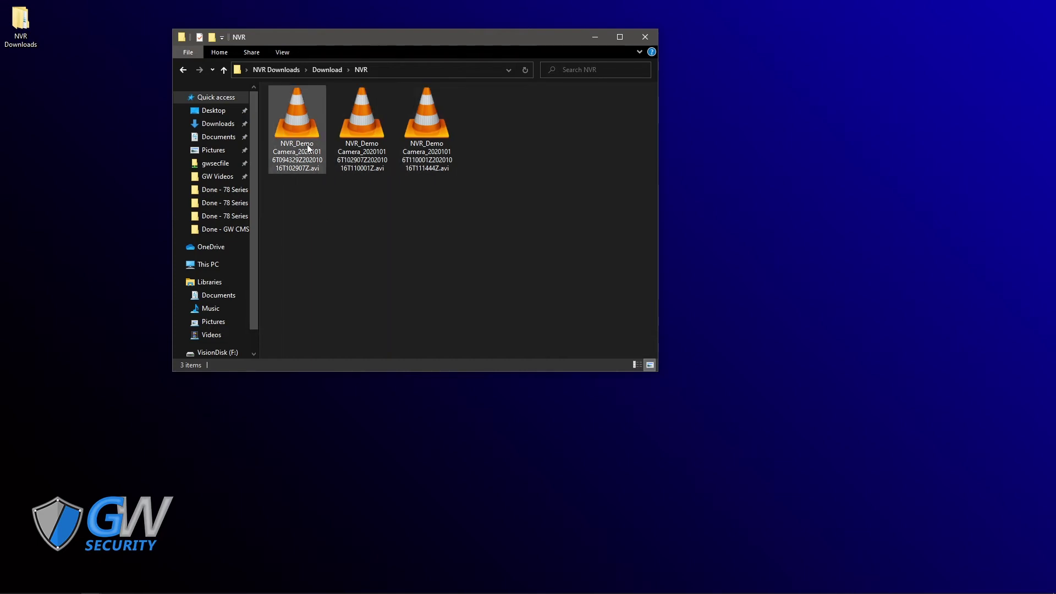
mouse_move(293, 131)
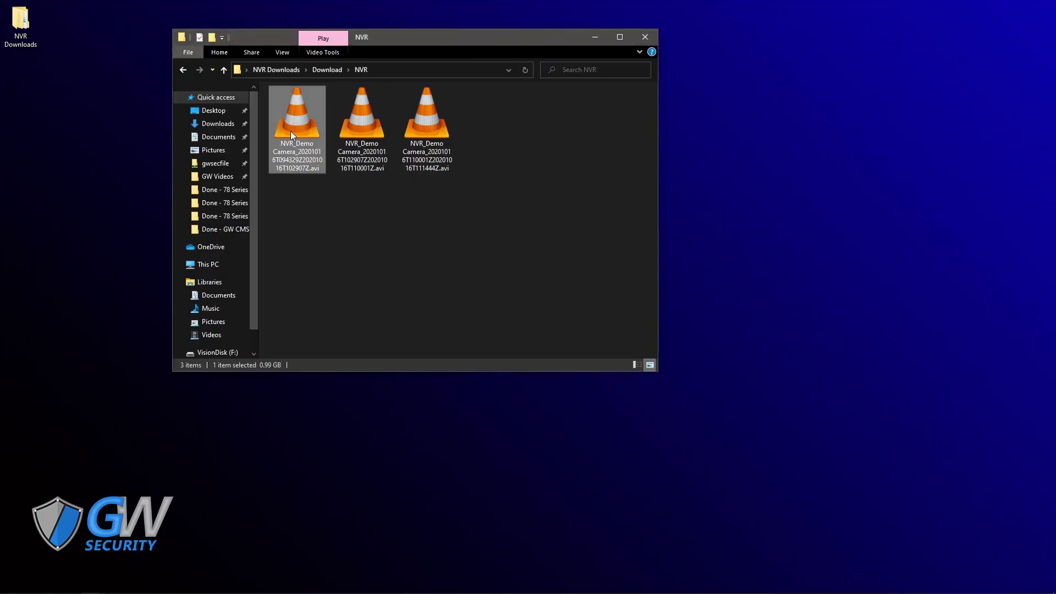
right_click(290, 131)
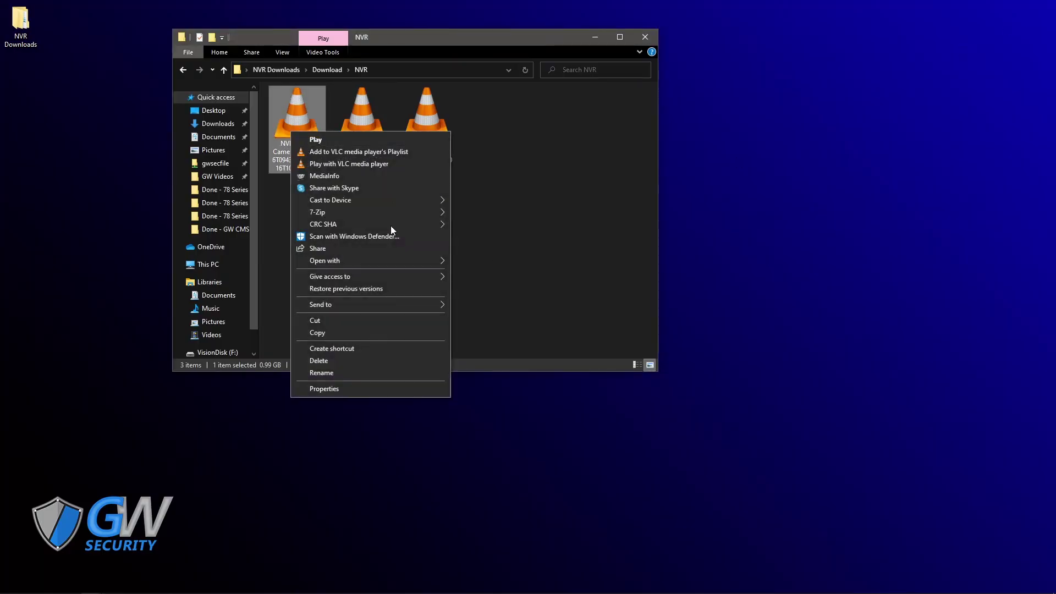
mouse_move(378, 262)
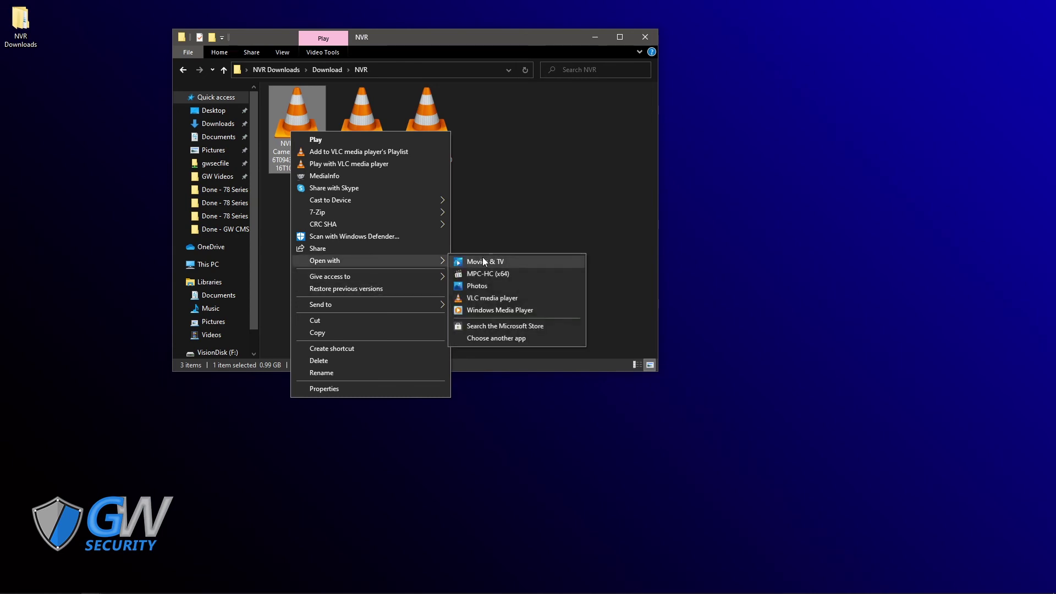
click(499, 310)
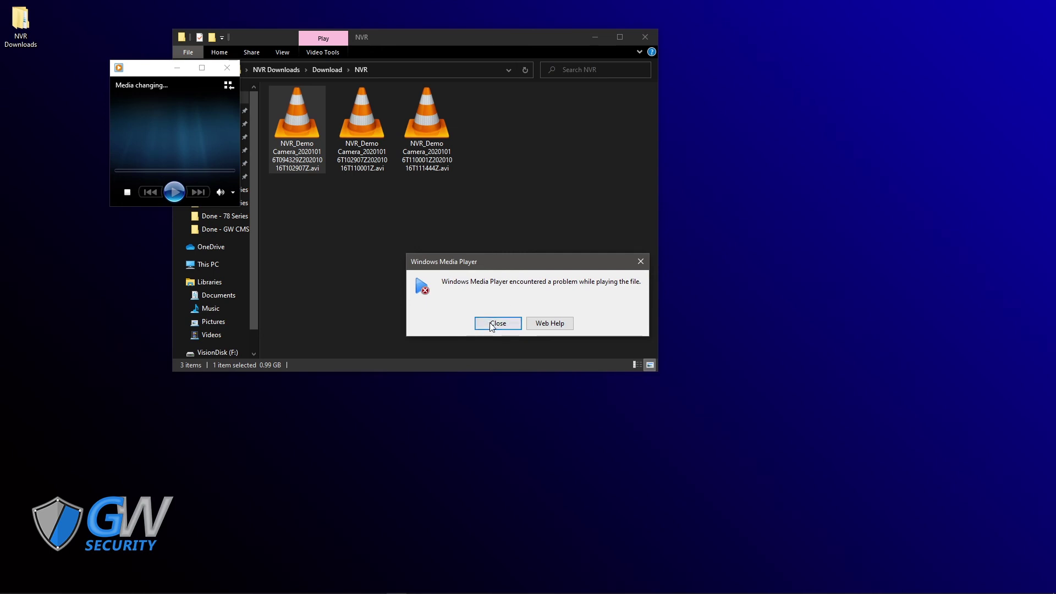
click(492, 324)
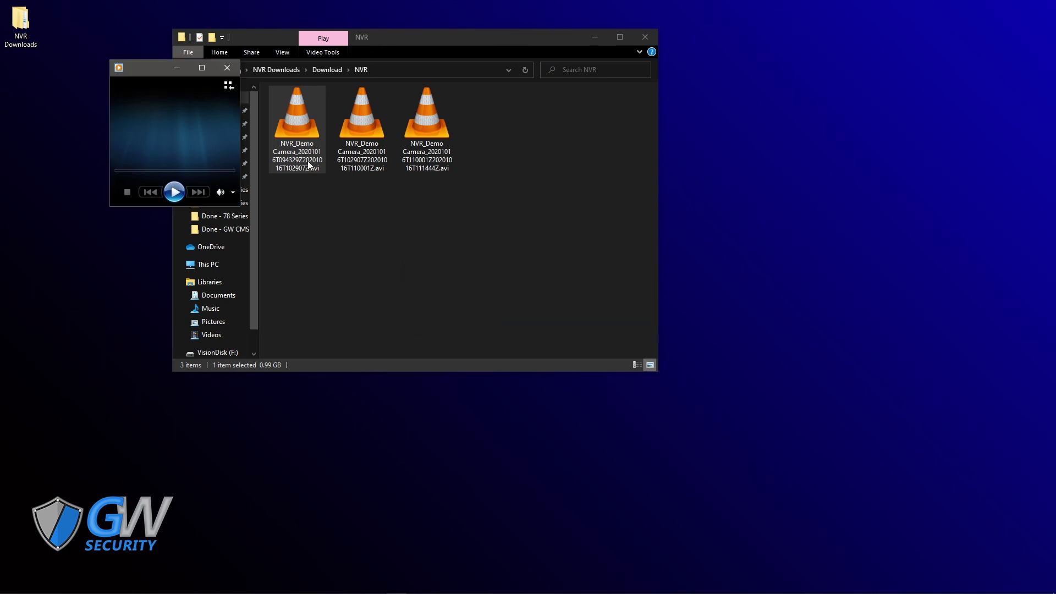
click(227, 69)
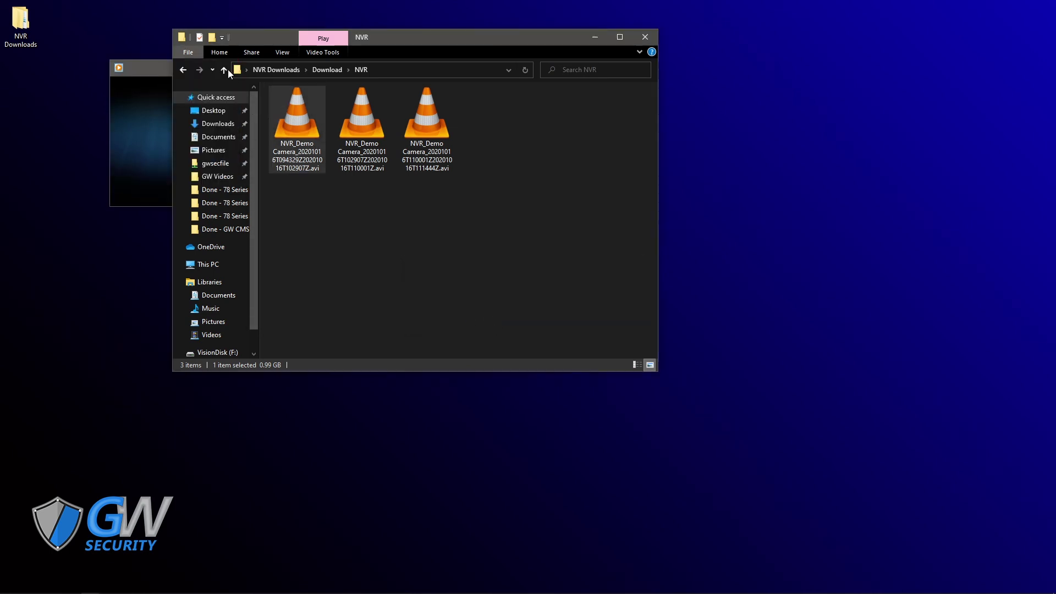
click(357, 243)
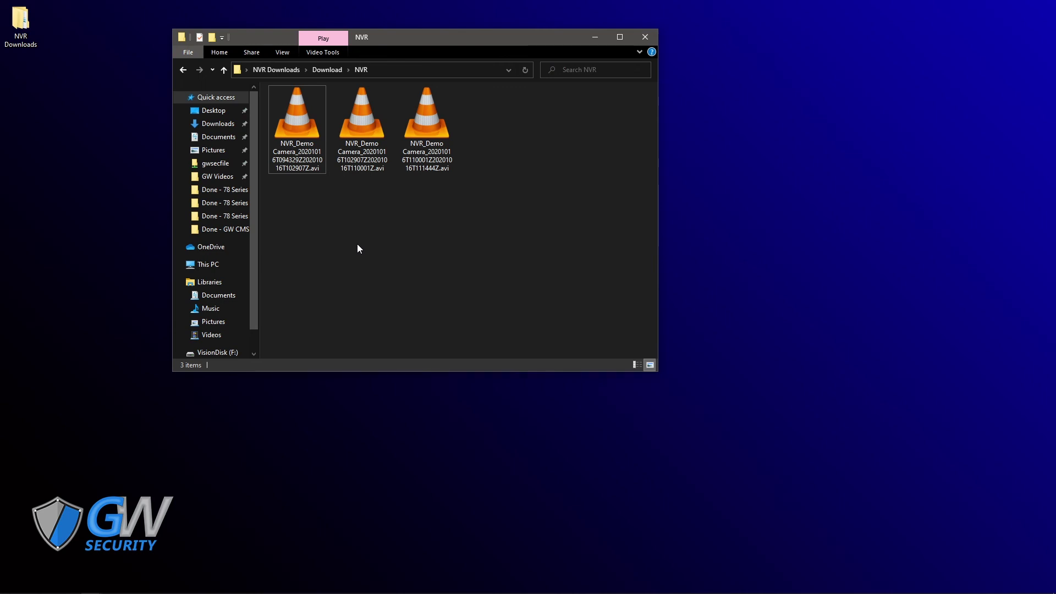